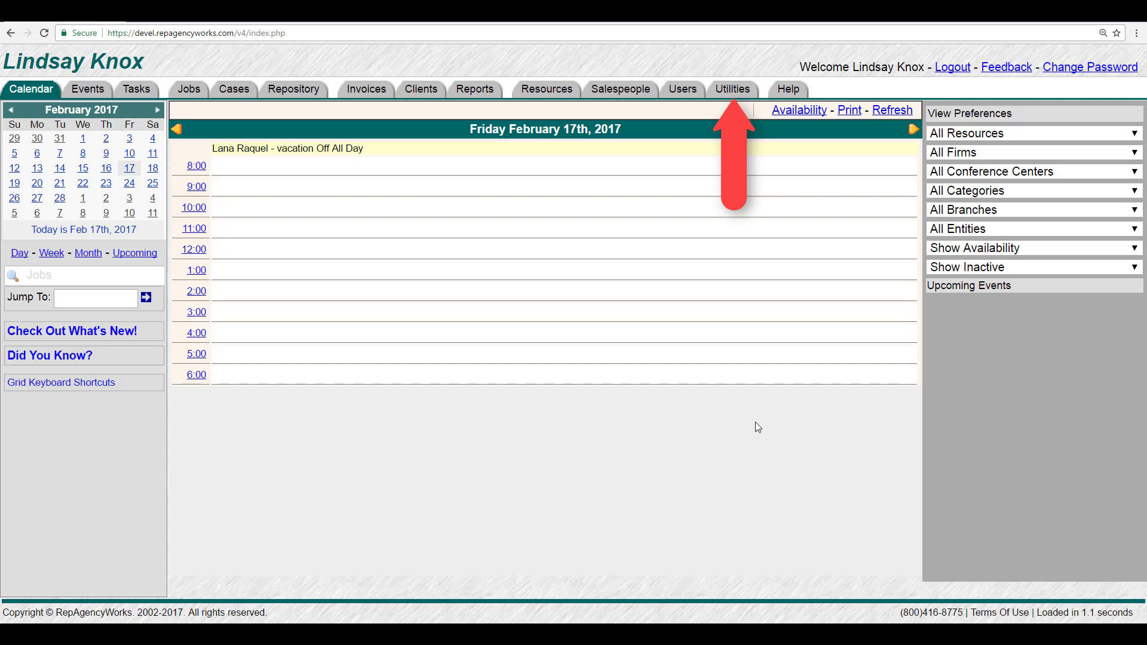
- Add a task group named "Urgent Staff To-Do's" in the task group utilities and save it
{"action": "left_click", "coordinate": [737, 94]}
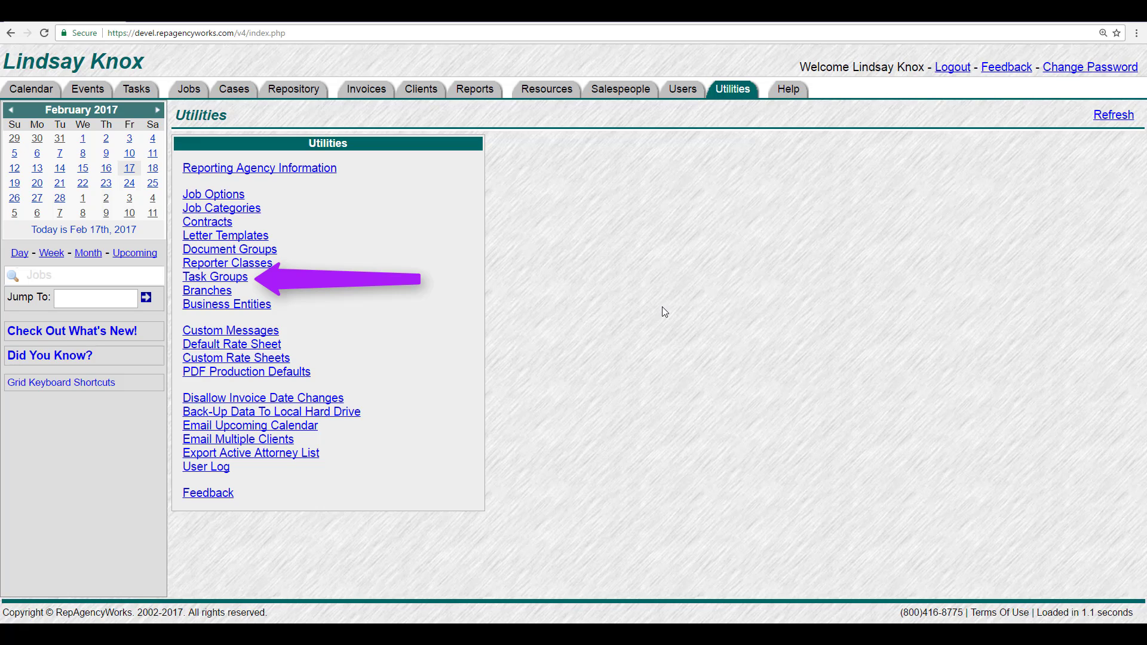
{"action": "left_click", "coordinate": [232, 278]}
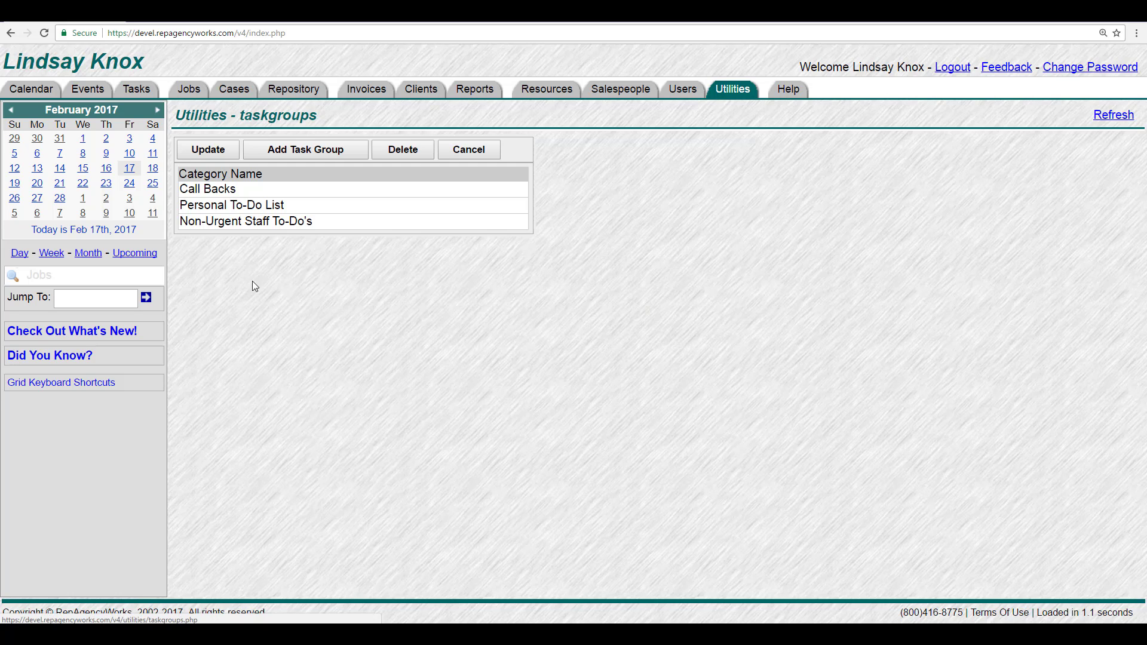
{"action": "left_click", "coordinate": [358, 151]}
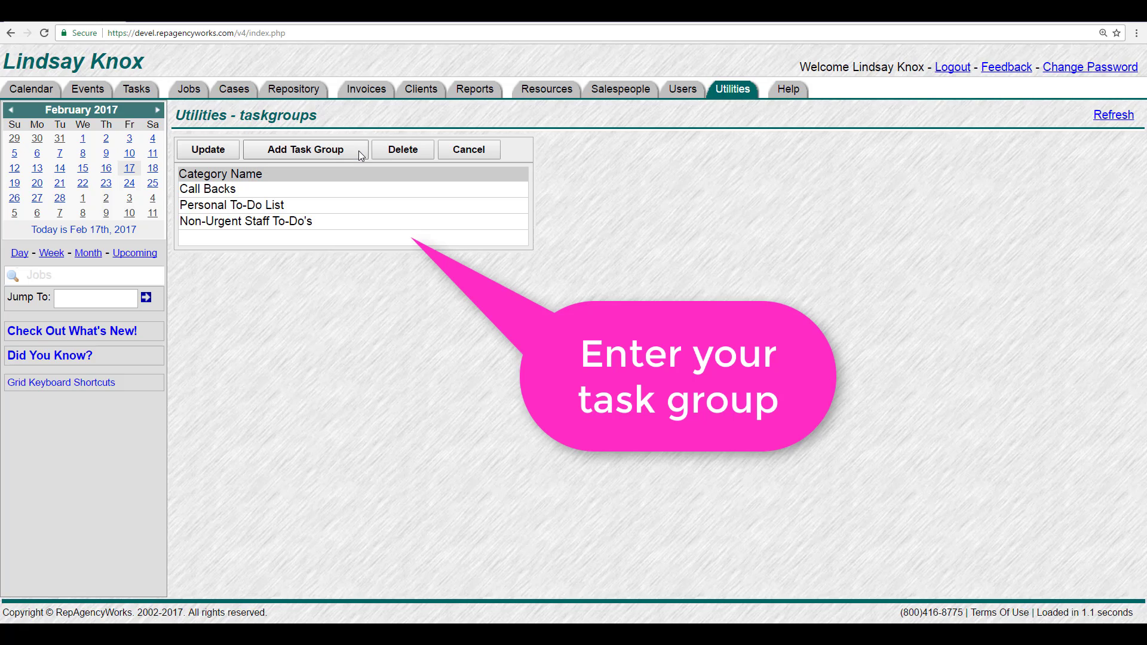
{"action": "type", "text": "Urgent Staff To-Do"}
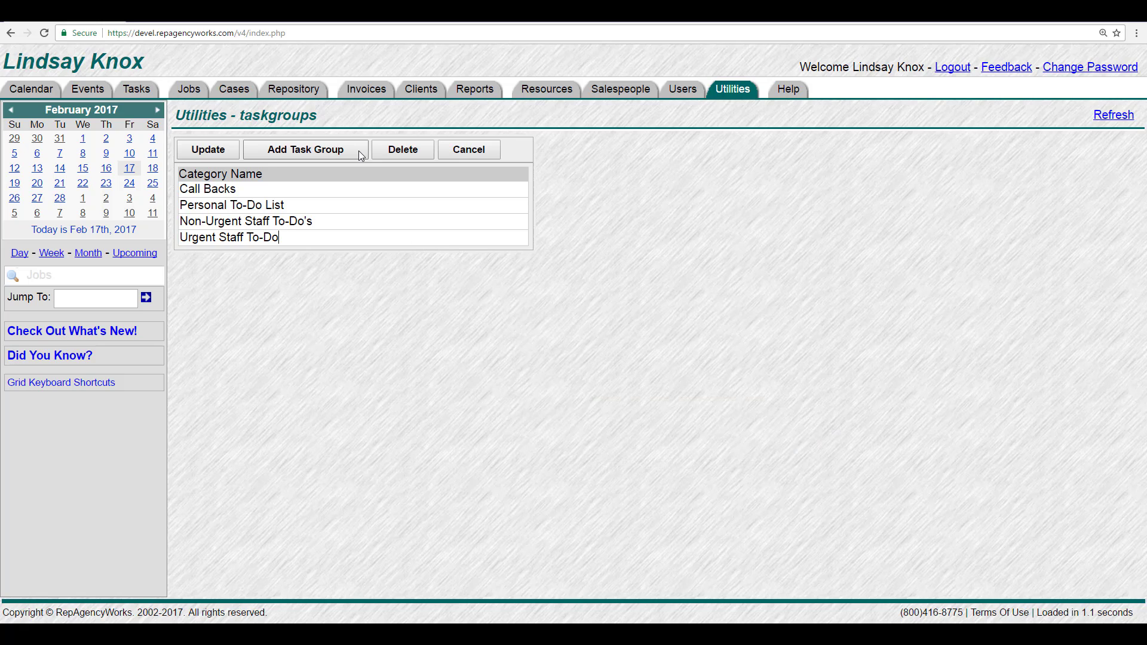
{"action": "type", "text": "'s"}
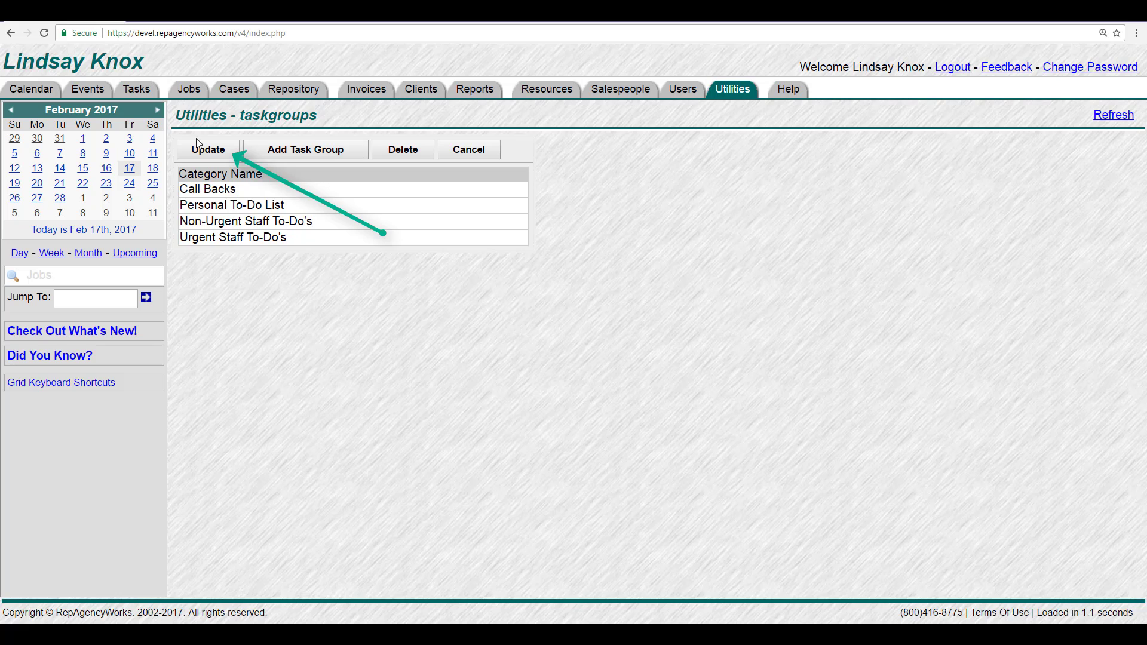
{"action": "left_click", "coordinate": [208, 149]}
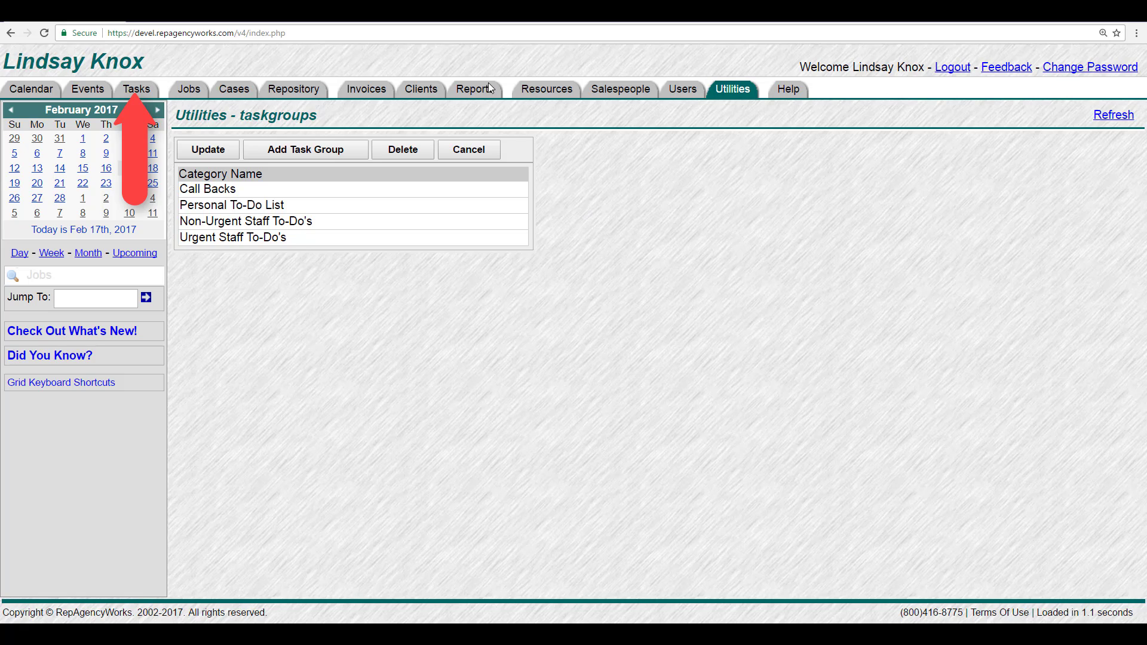
- Open the task list and filter it to show all tasks instead of only incomplete ones
{"action": "left_click", "coordinate": [141, 87]}
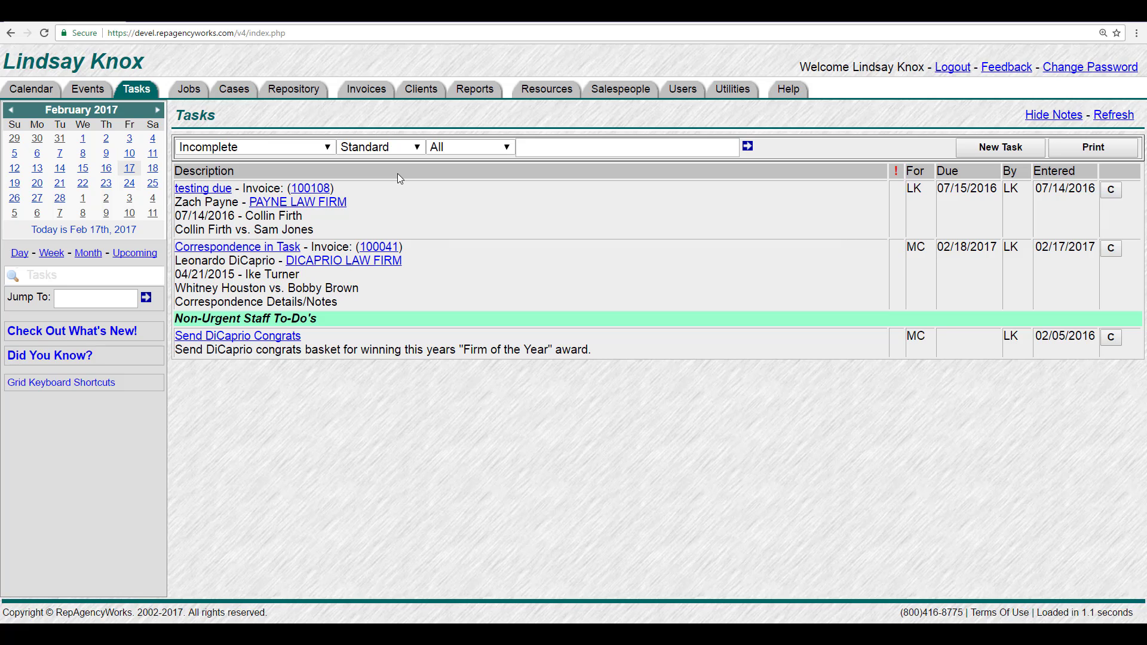
{"action": "left_click", "coordinate": [332, 149]}
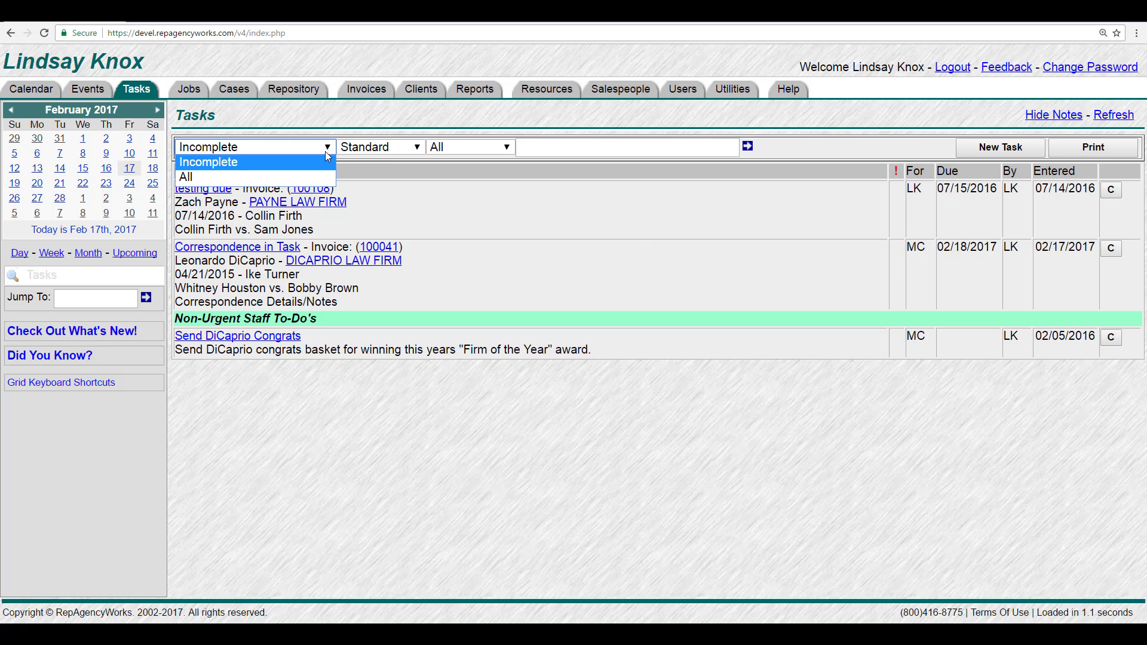
{"action": "left_click", "coordinate": [332, 178]}
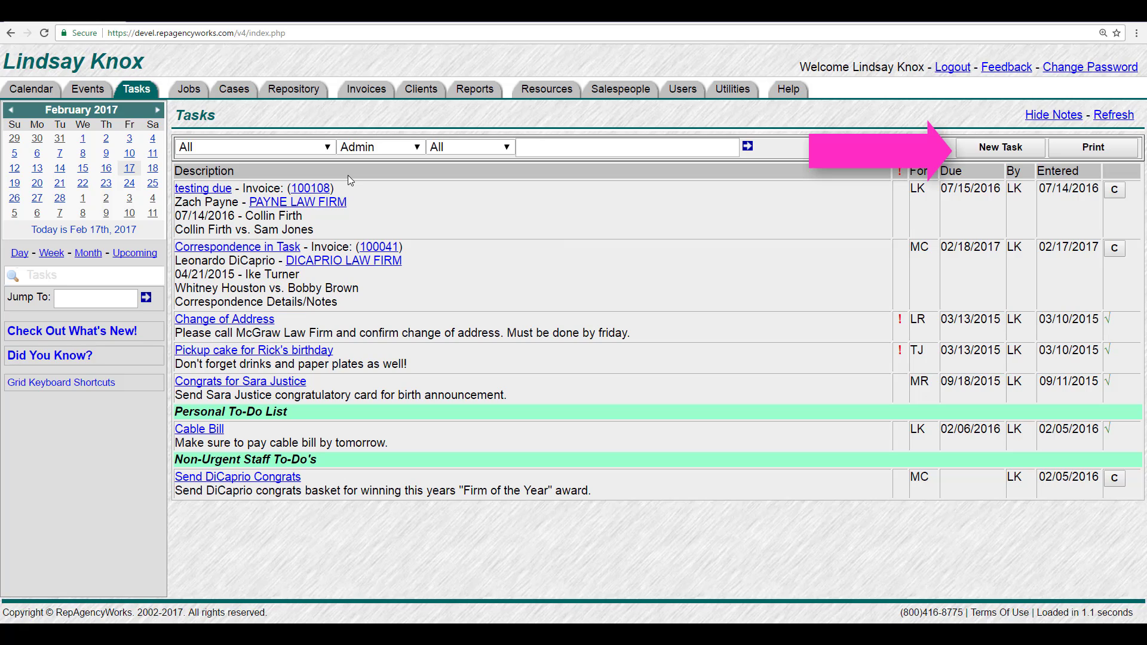
- Create a new task assigned to MC with the due date 02/24/2017
{"action": "left_click", "coordinate": [1001, 149]}
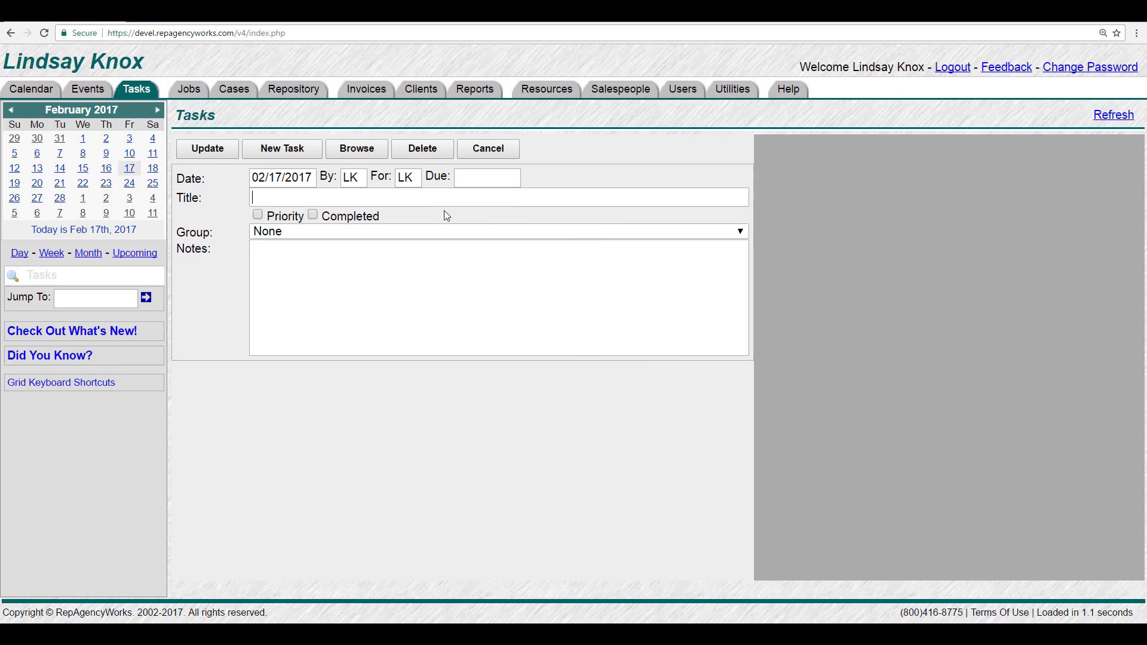
{"action": "double_click", "coordinate": [410, 176]}
{"action": "type", "text": "MC"}
{"action": "left_click", "coordinate": [464, 177]}
{"action": "type", "text": "02/"}
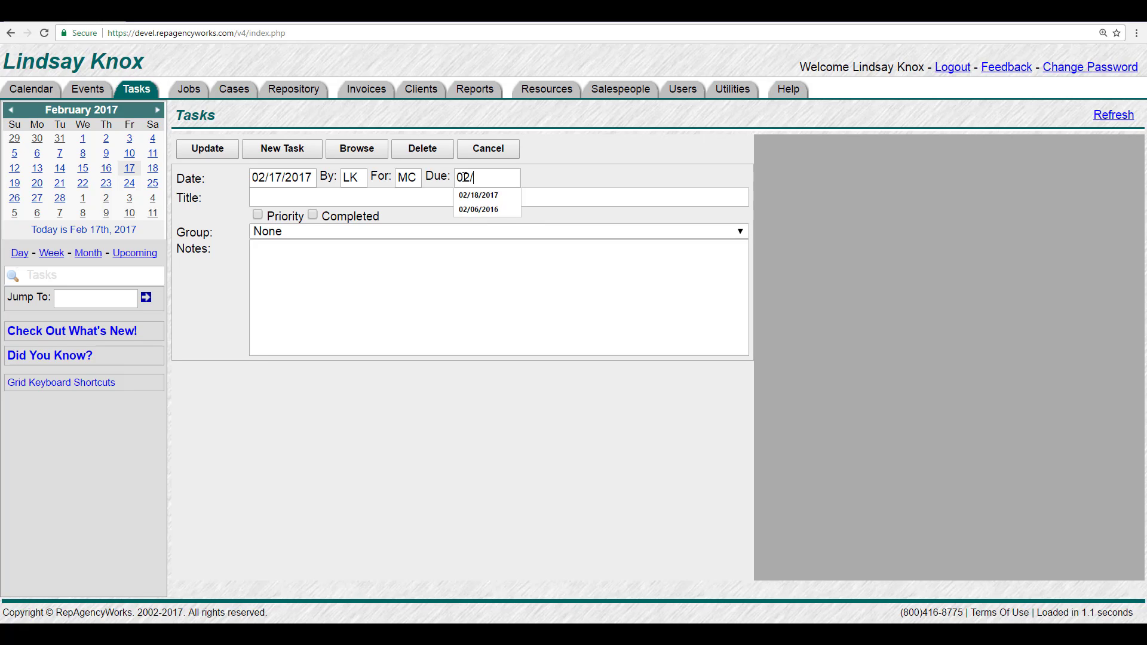
{"action": "type", "text": "24/2017"}
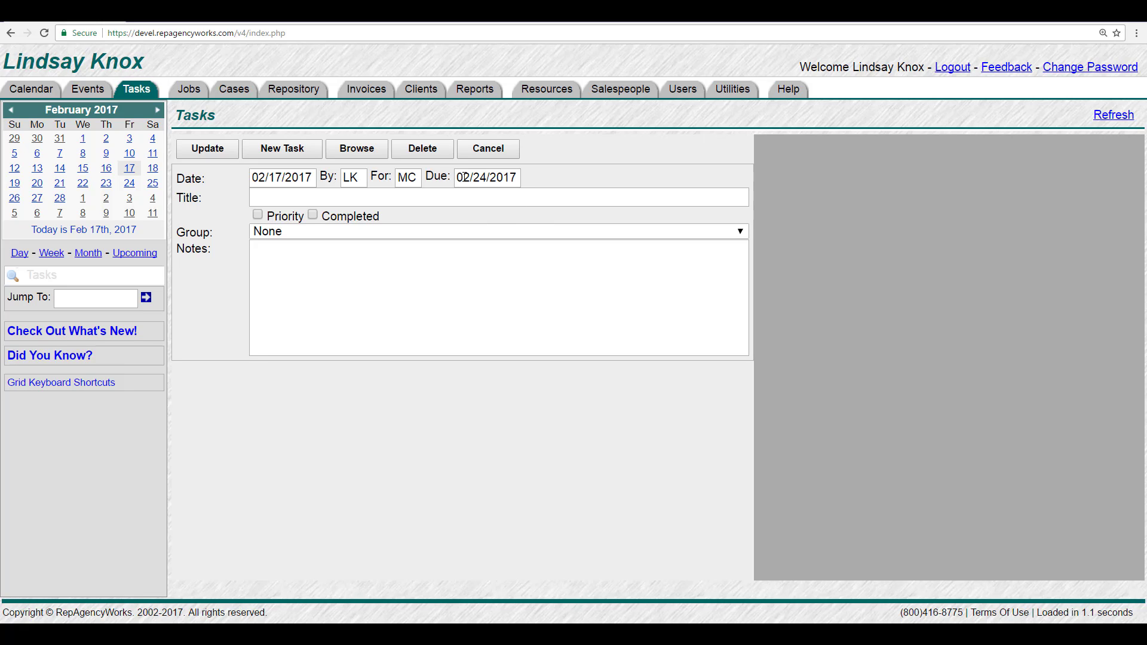
- Title the task "Rent Hotel Room for Conference" and assign it to the Urgent Staff To-Do's group
{"action": "left_click", "coordinate": [467, 191]}
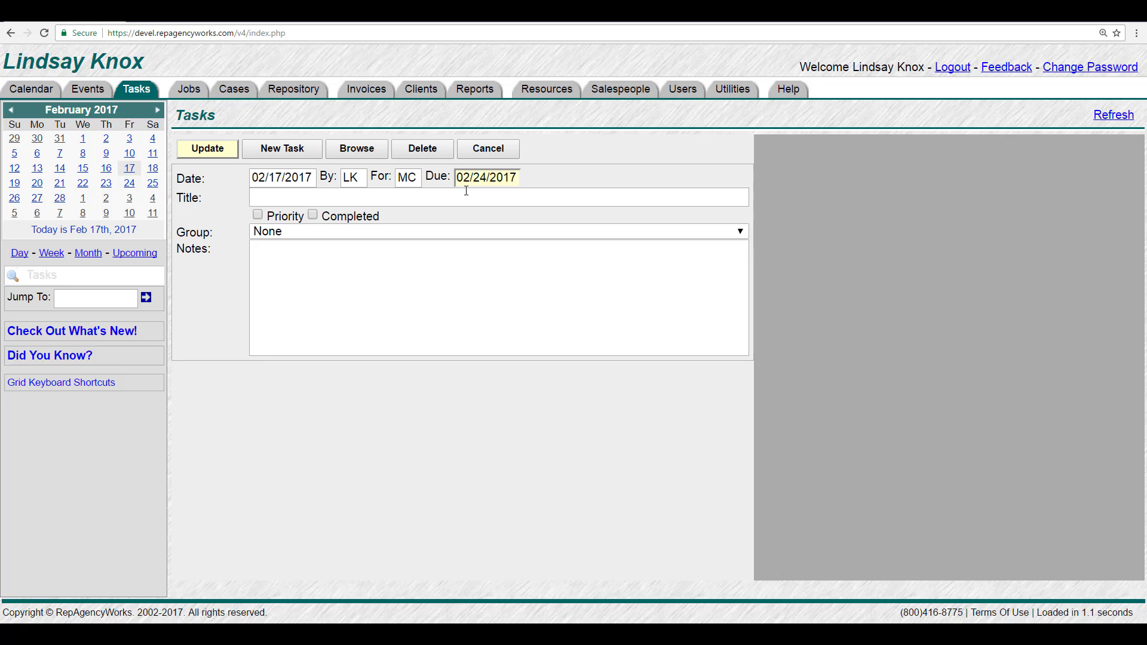
{"action": "type", "text": "Rent Hotel Room for COn"}
{"action": "key", "text": "BackSpace"}
{"action": "key", "text": "BackSpace"}
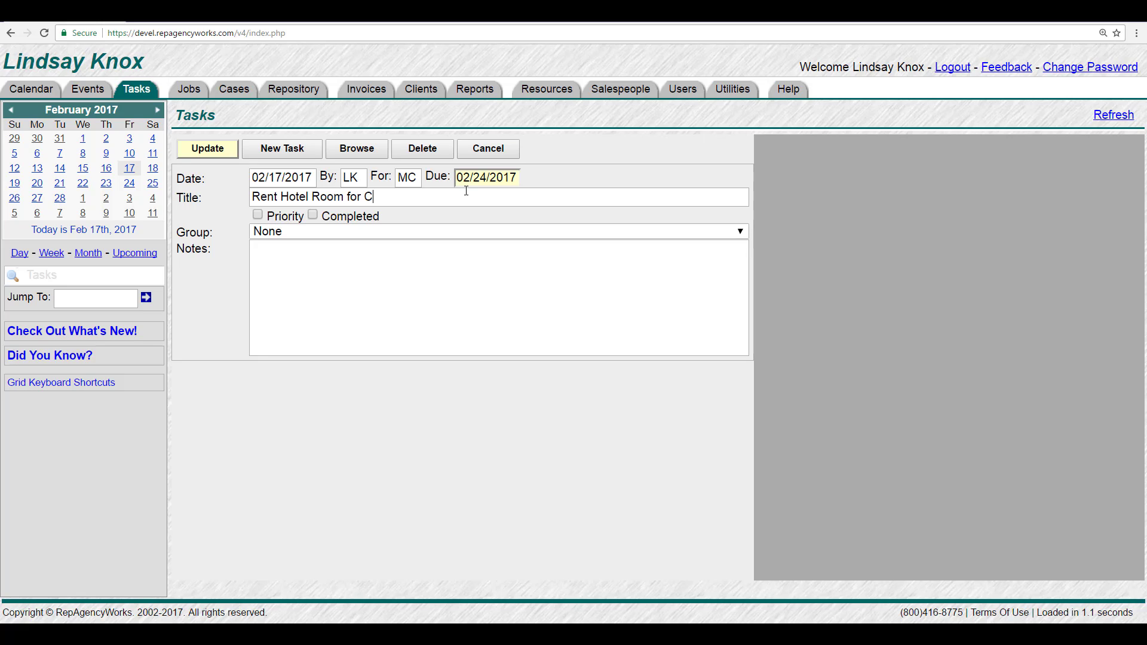
{"action": "type", "text": "onference"}
{"action": "key", "text": "Return"}
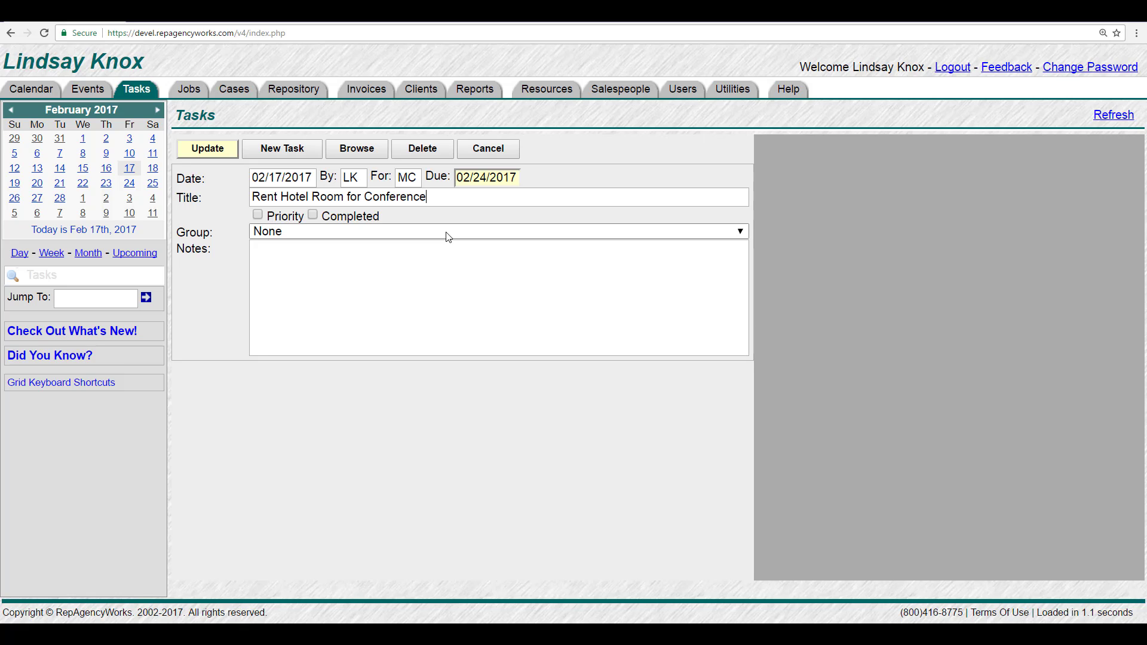
{"action": "left_click", "coordinate": [446, 232]}
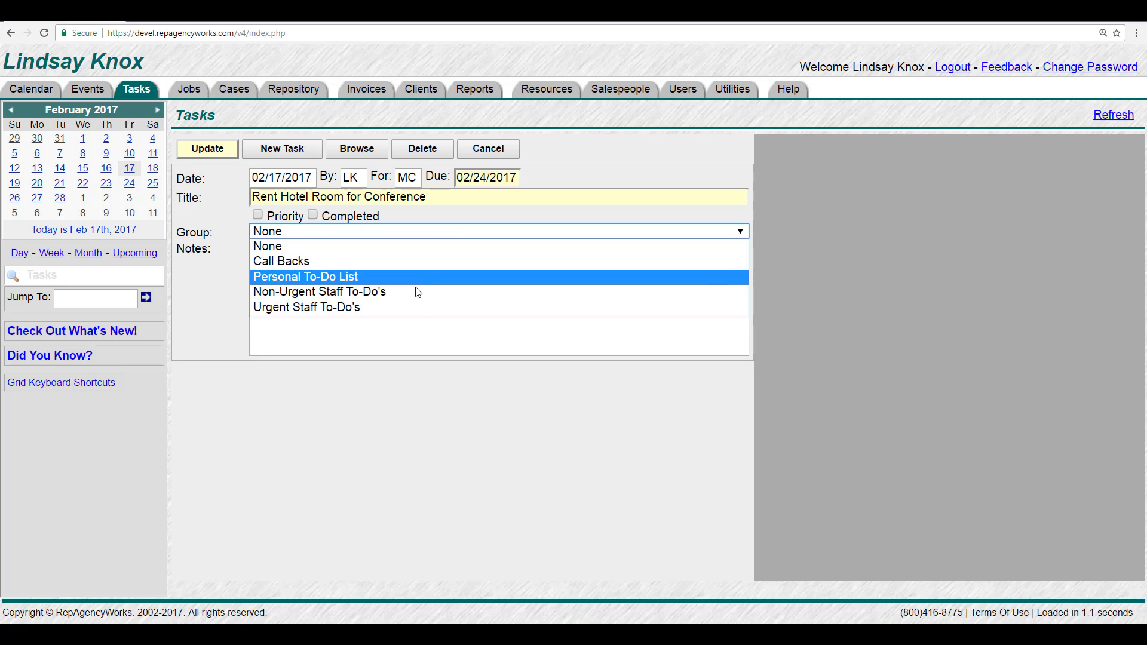
{"action": "left_click", "coordinate": [414, 306]}
- Add the note "Please rent our hotel rooms for the conference in March." to the task and save it
{"action": "left_click", "coordinate": [421, 272]}
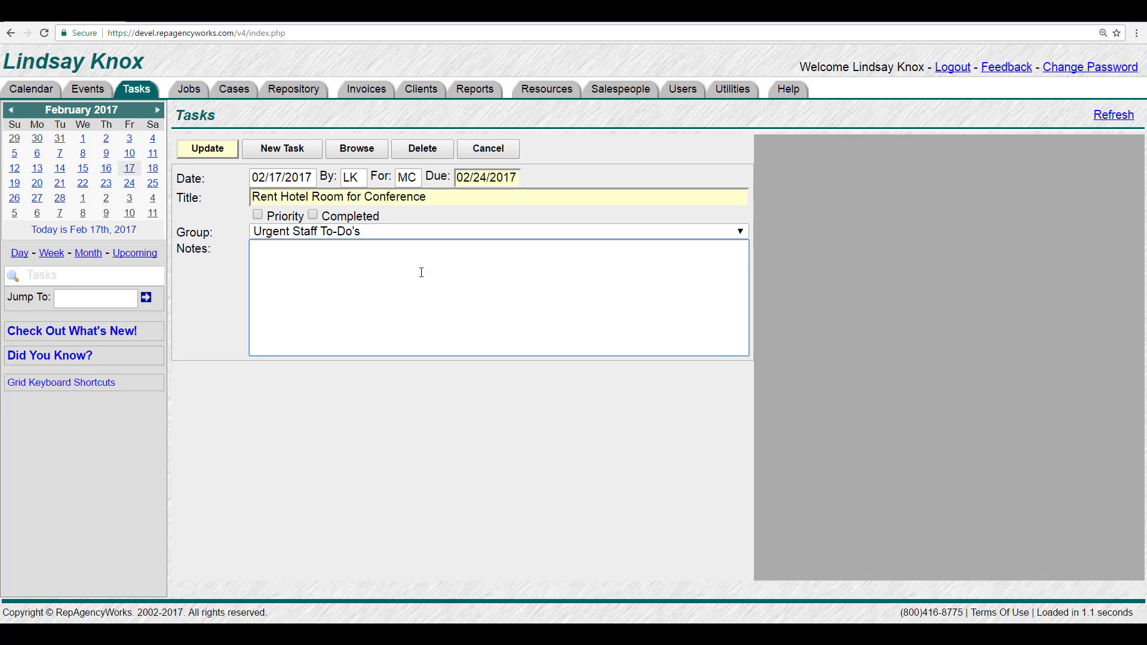
{"action": "type", "text": "Please rent our hotel rooms for the "}
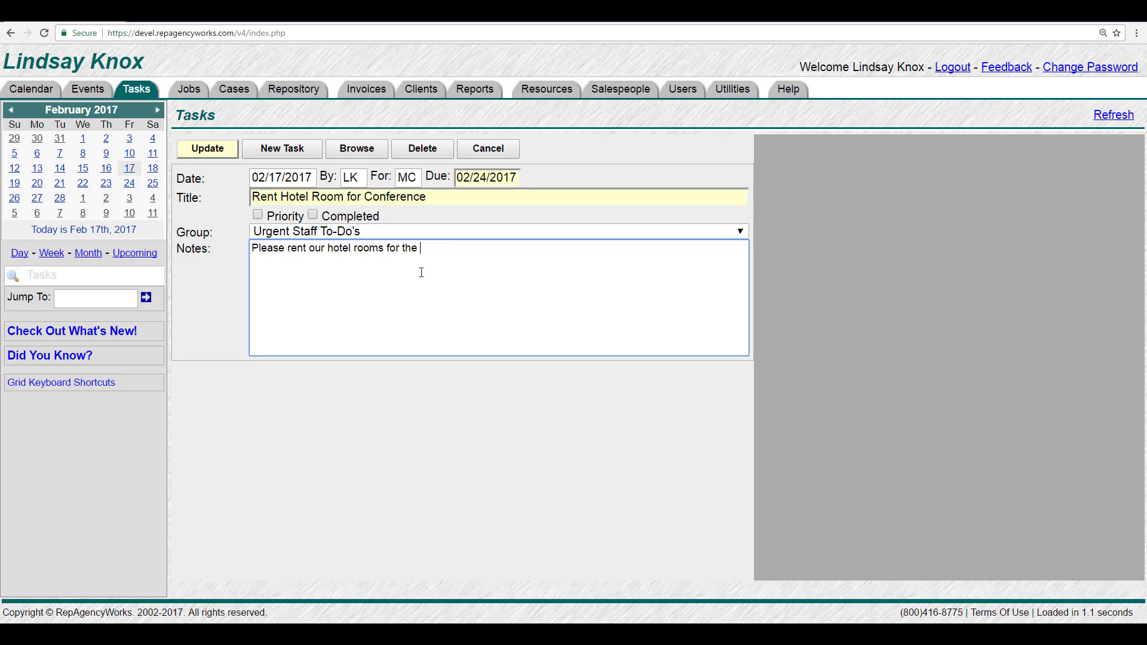
{"action": "type", "text": "conference in March."}
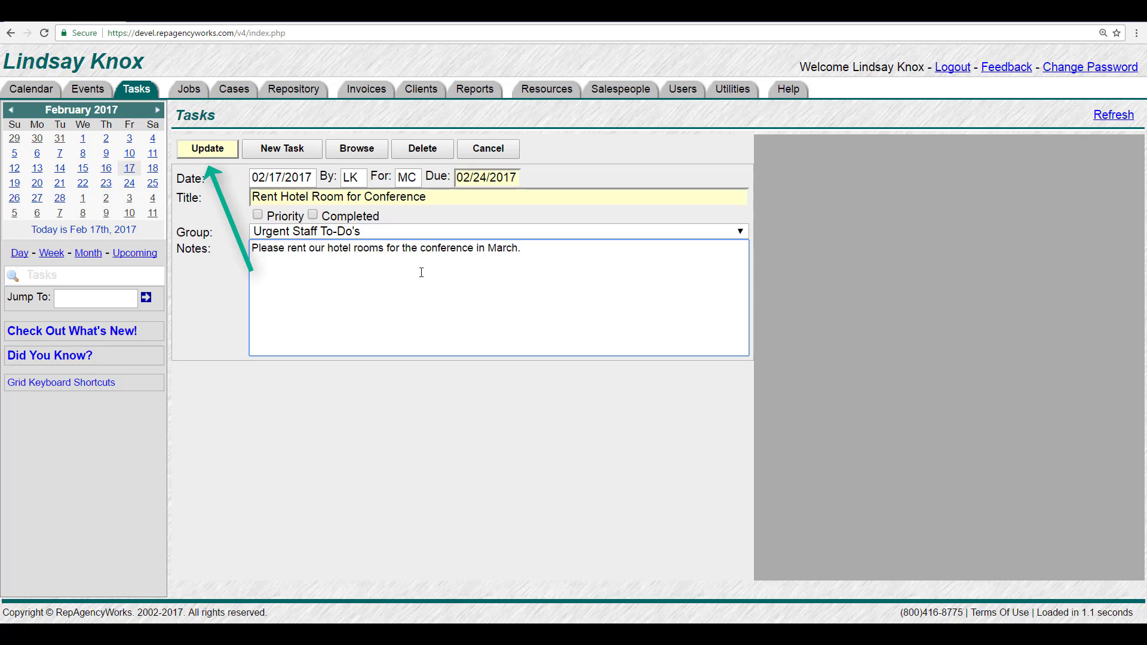
{"action": "left_click", "coordinate": [233, 153]}
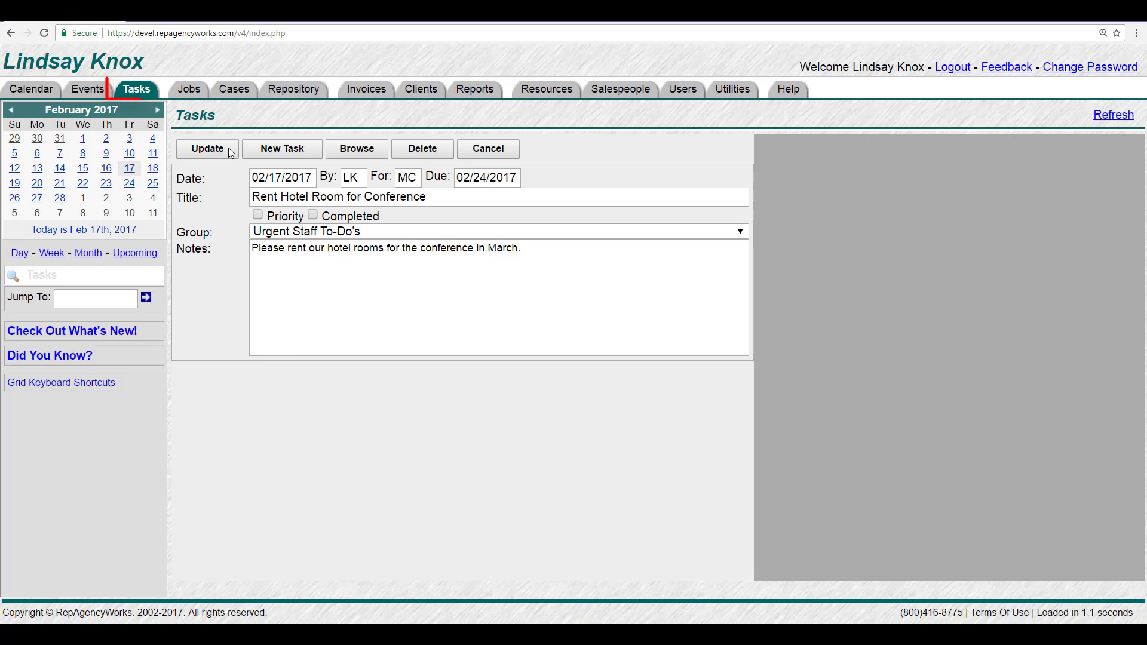
- Mark the Rent Hotel Room for Conference task as complete in the task list and show all tasks
{"action": "left_click", "coordinate": [137, 90]}
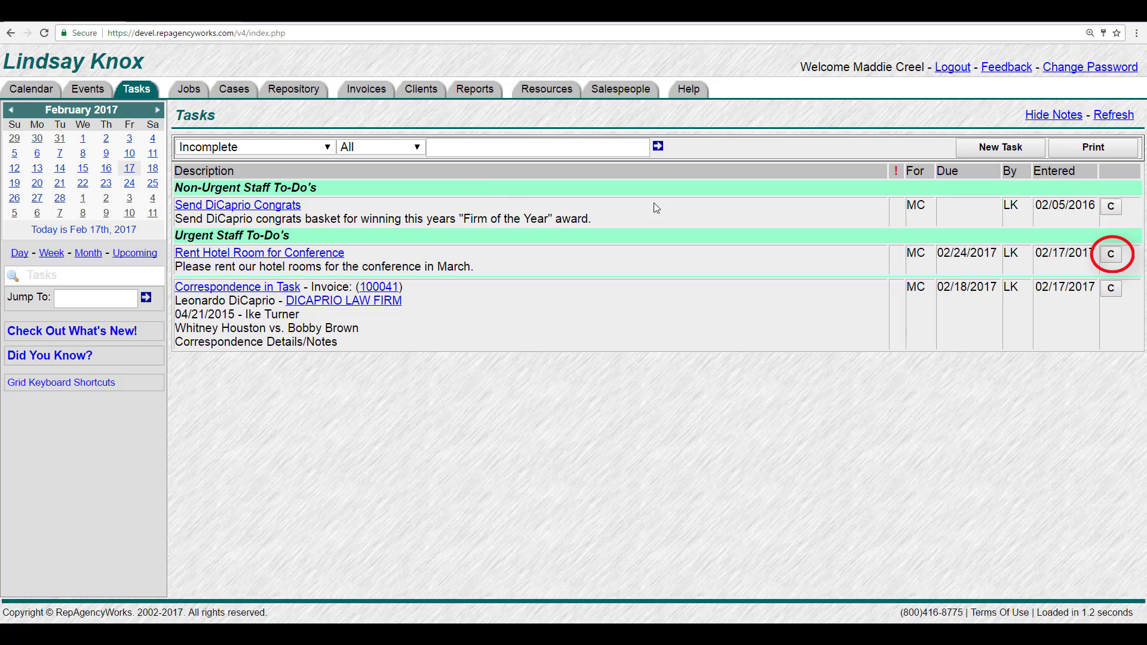
{"action": "left_click", "coordinate": [1115, 252]}
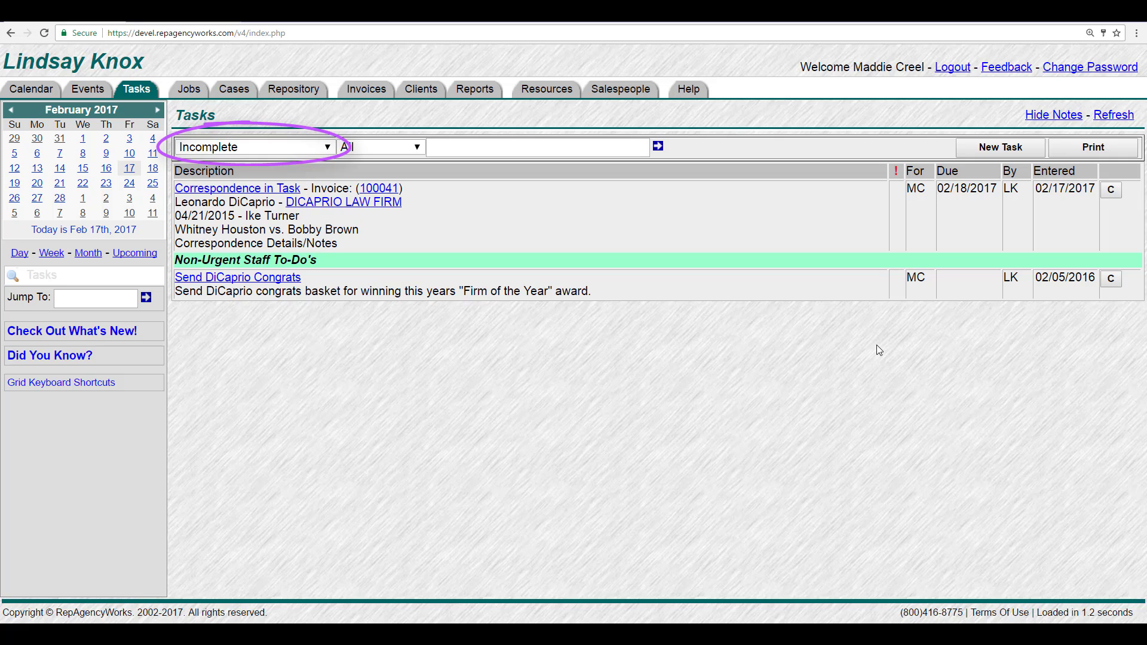
{"action": "left_click", "coordinate": [328, 148]}
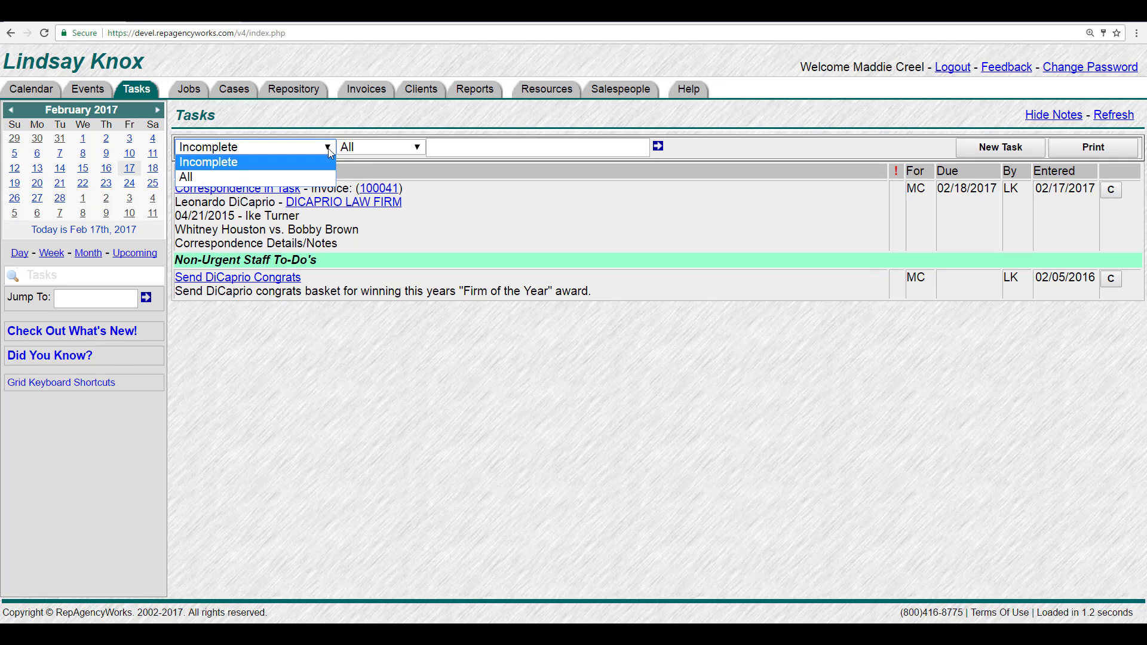
{"action": "left_click", "coordinate": [328, 177]}
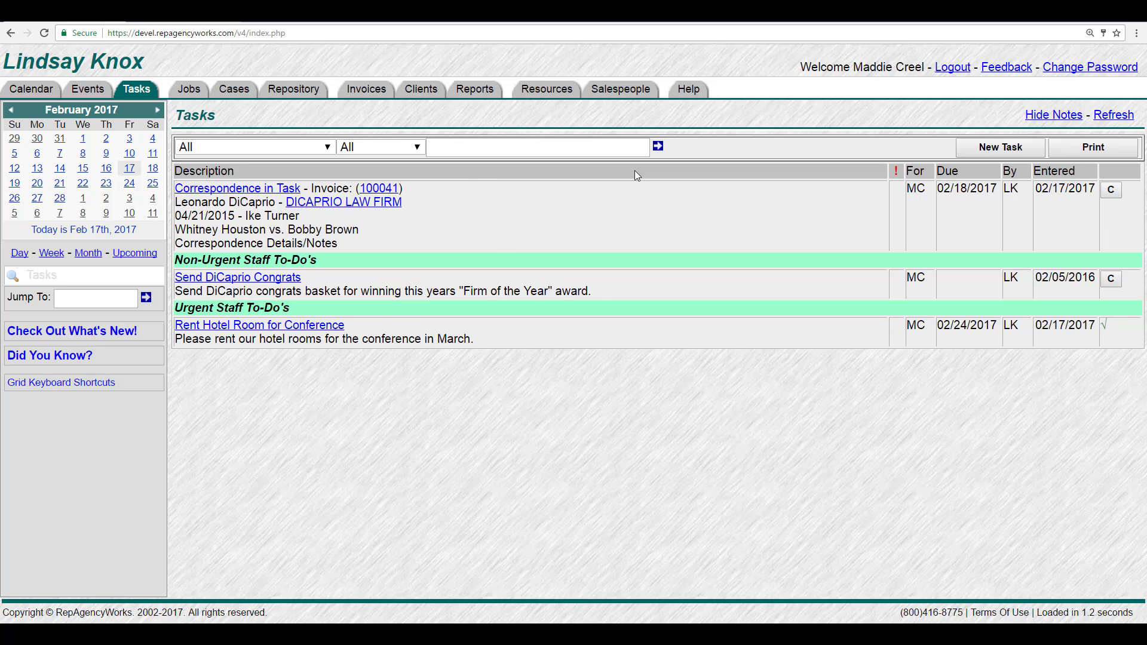
- Open the Correspondence in Task entry on its invoice, save it as completed, and return to the task list
{"action": "left_click", "coordinate": [293, 192]}
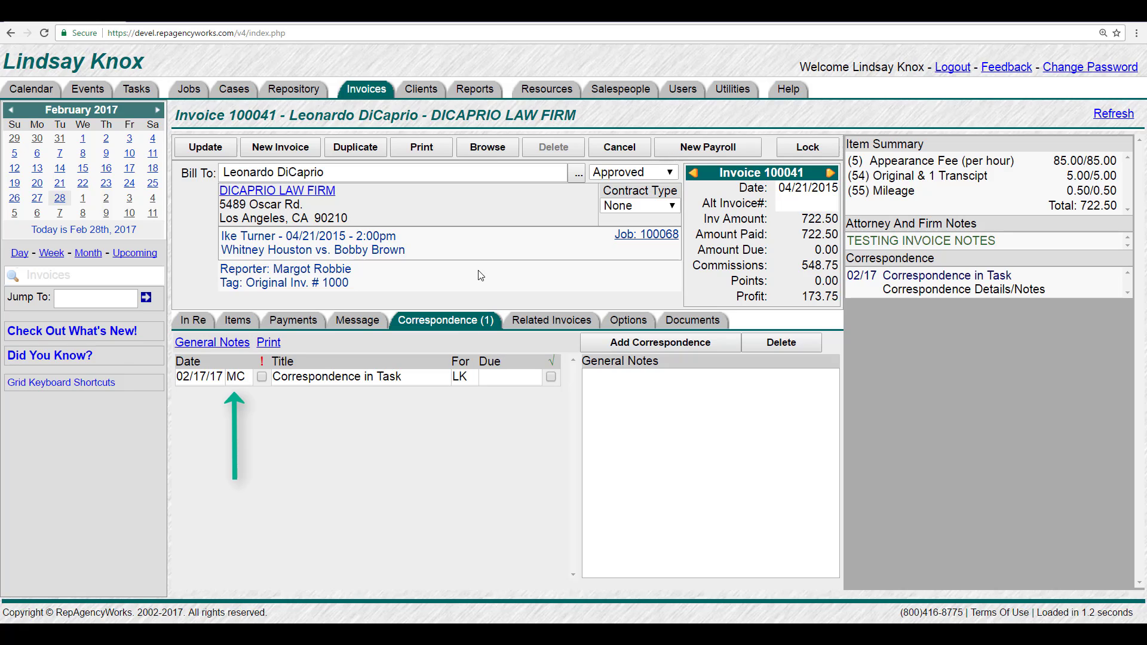
{"action": "left_click", "coordinate": [404, 379]}
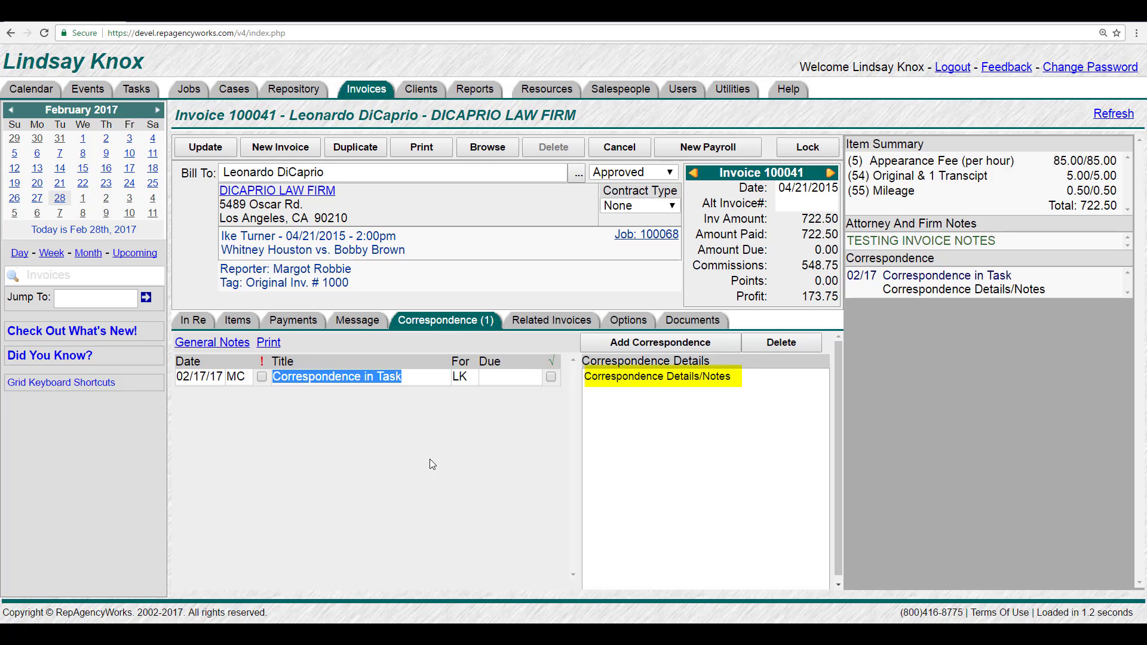
{"action": "left_click", "coordinate": [547, 379]}
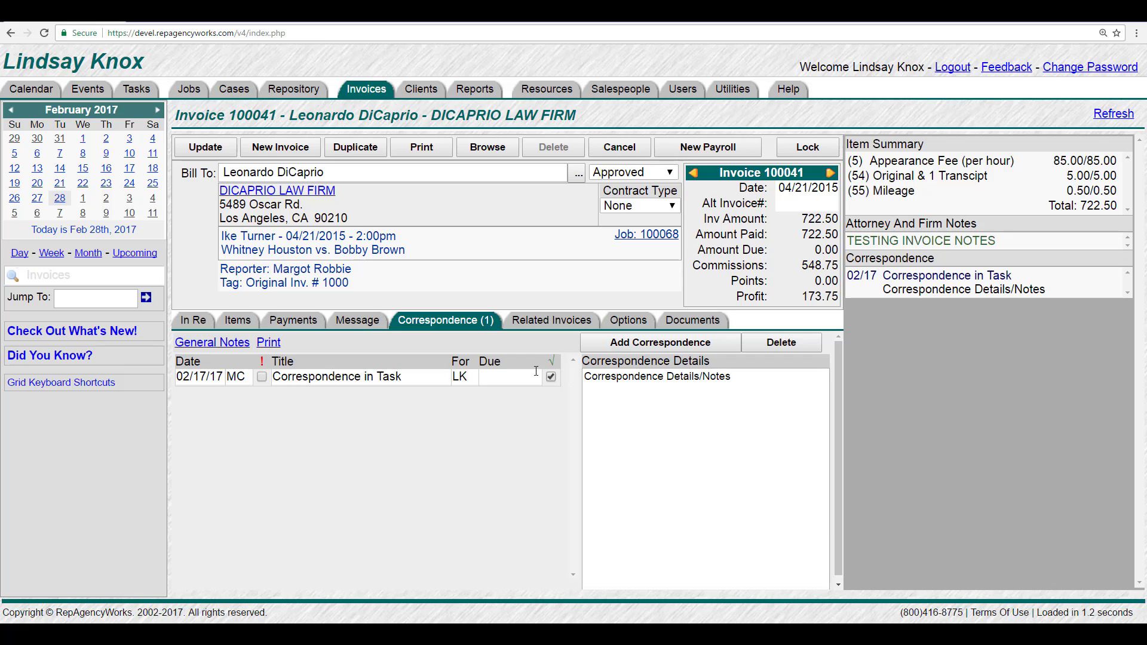
{"action": "left_click", "coordinate": [227, 149]}
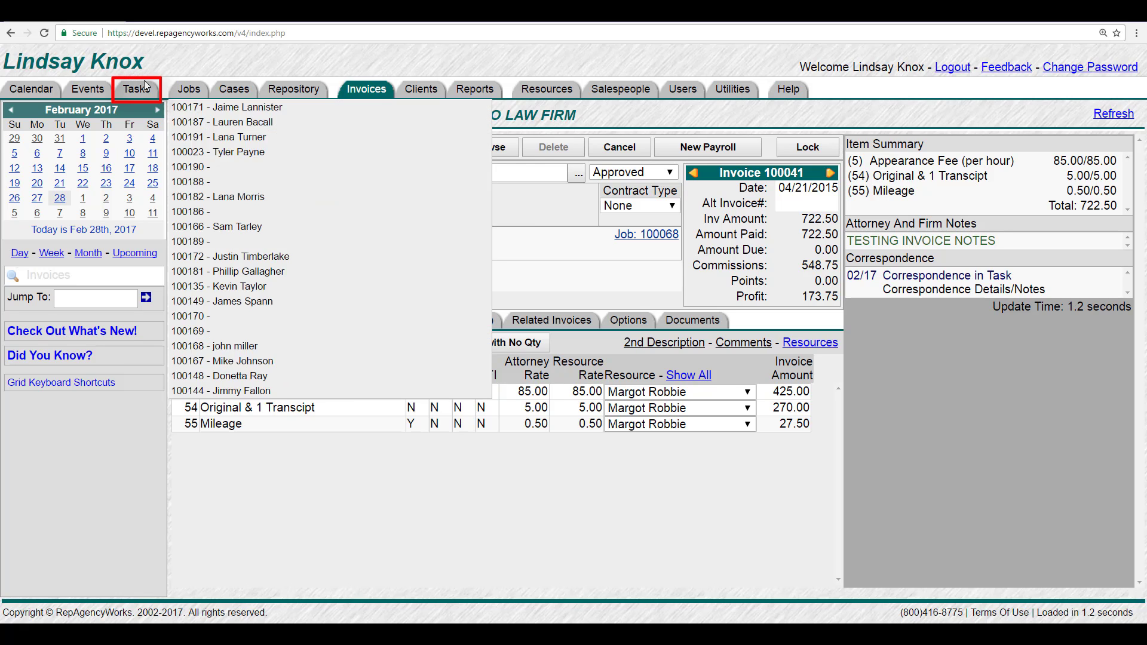
{"action": "left_click", "coordinate": [132, 92]}
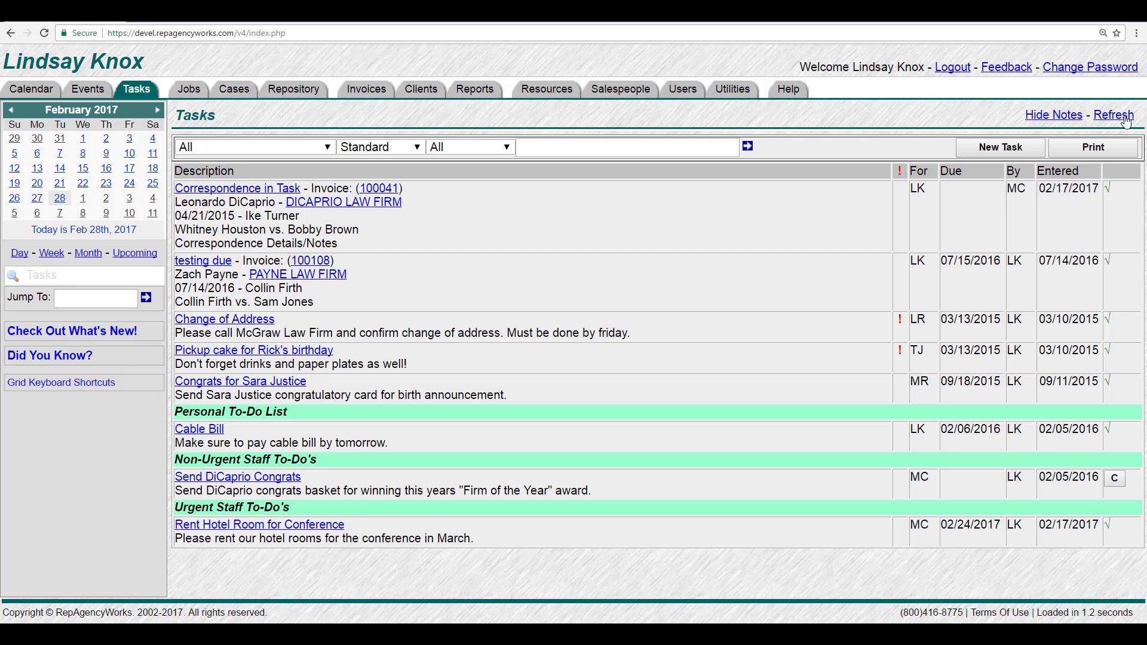